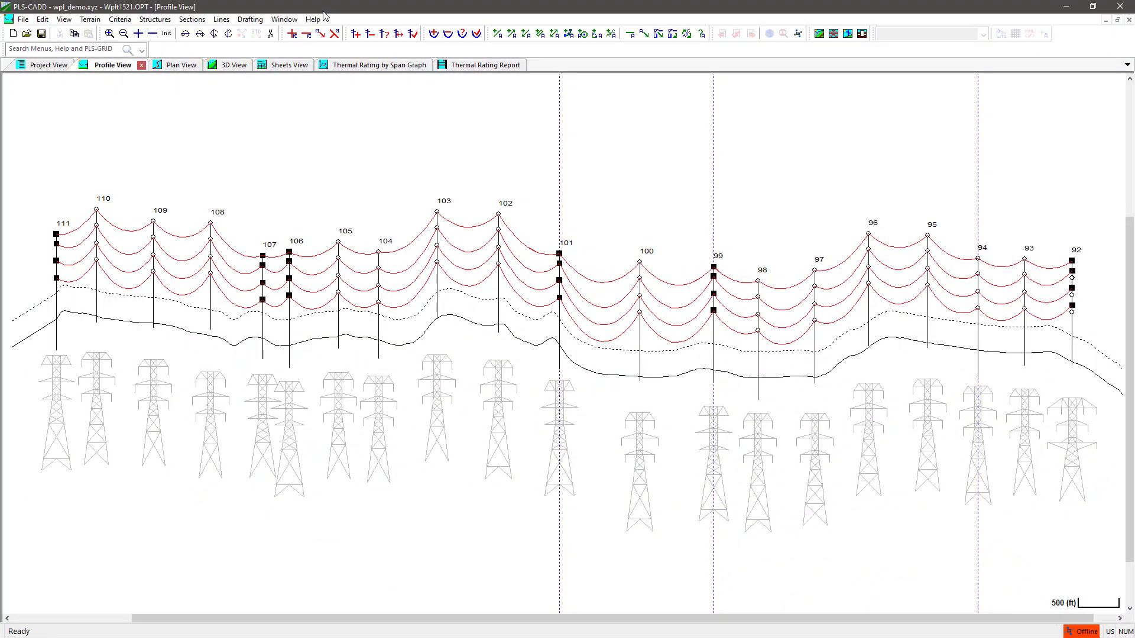
Launch the Batch Thermal Calculator from the Sections thermal calculations menu
click(192, 21)
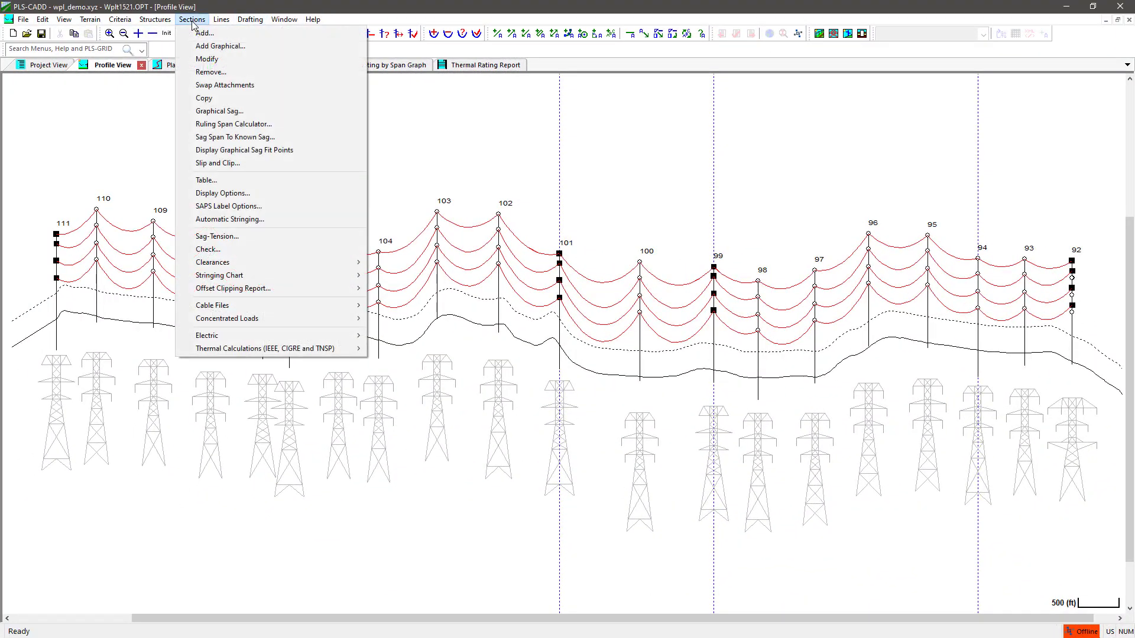
mouse_move(321, 350)
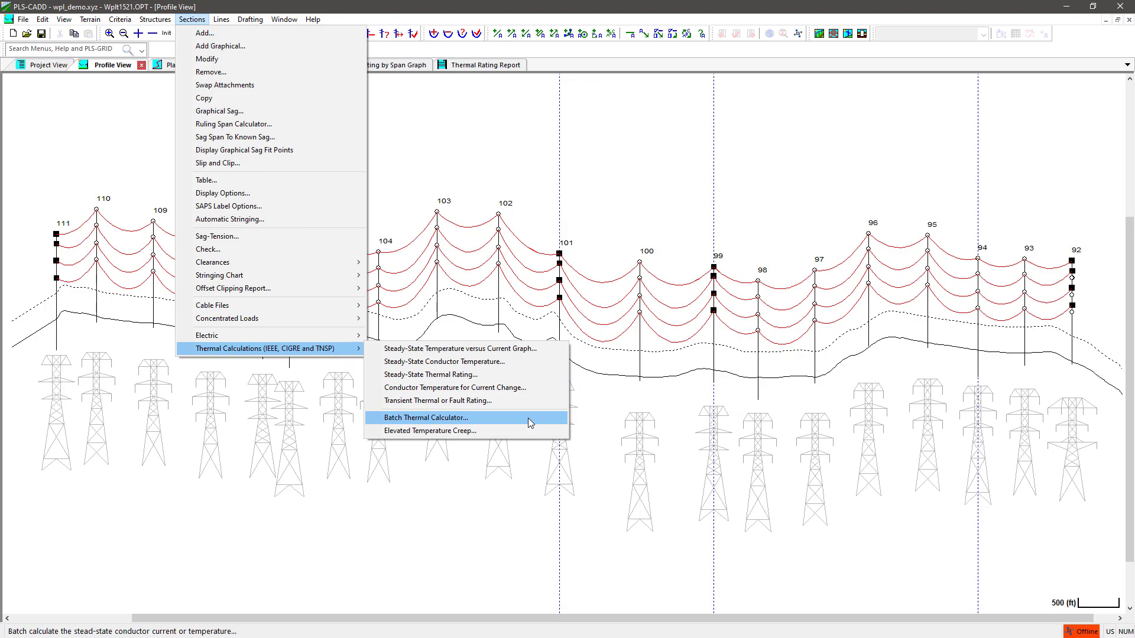
click(527, 417)
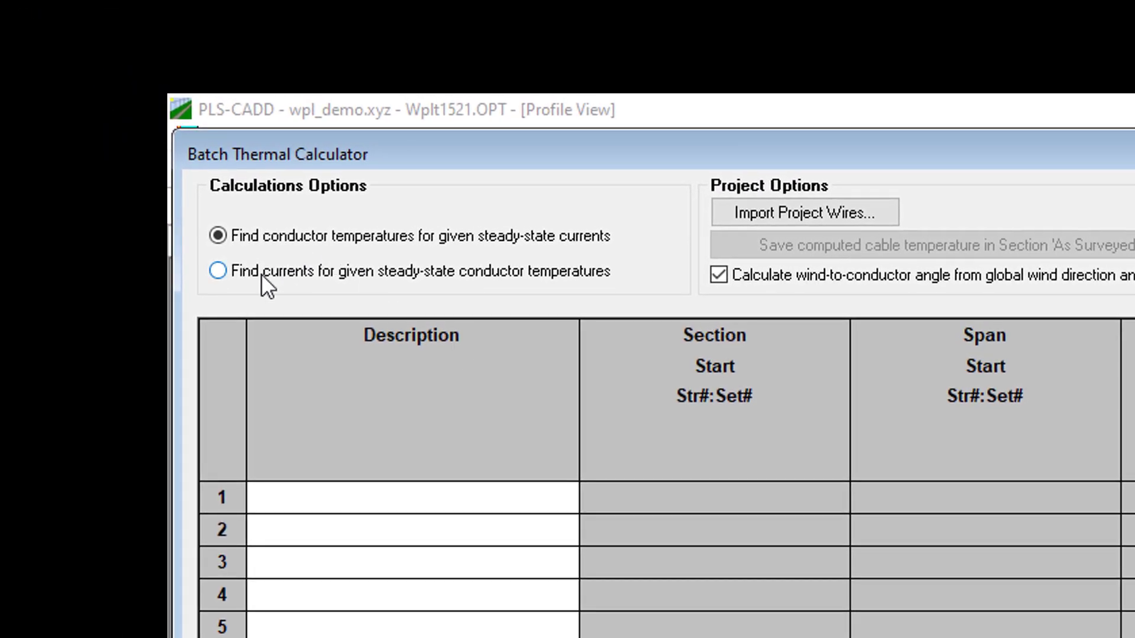
Use 'Find currents for given steady-state conductor temperatures' mode and show the Default Values
click(263, 273)
click(296, 235)
click(280, 269)
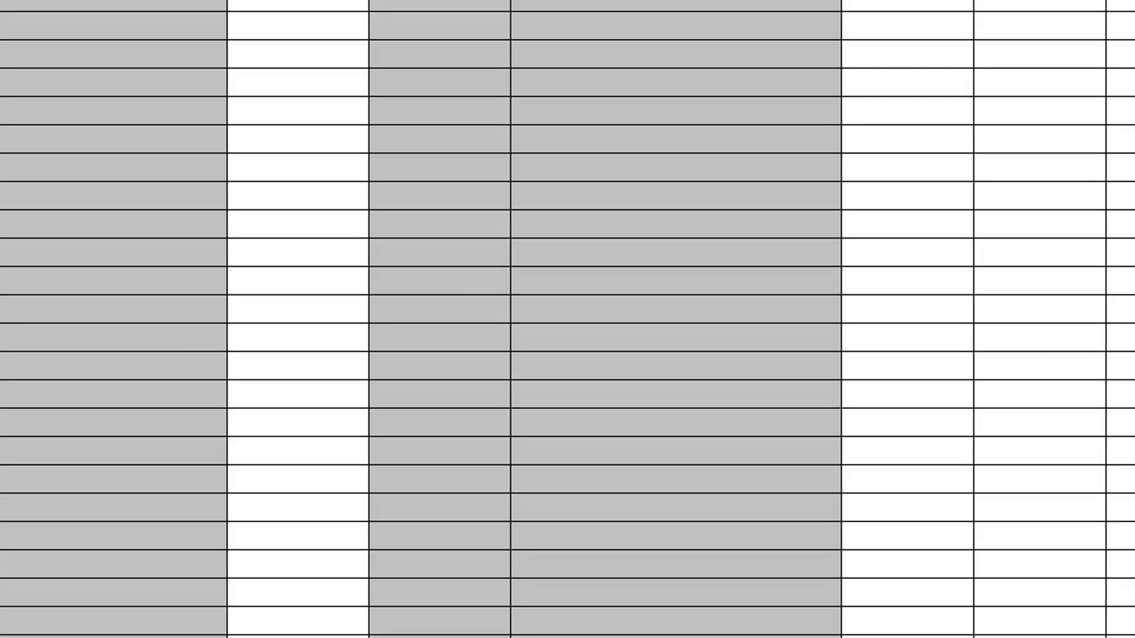
click(699, 563)
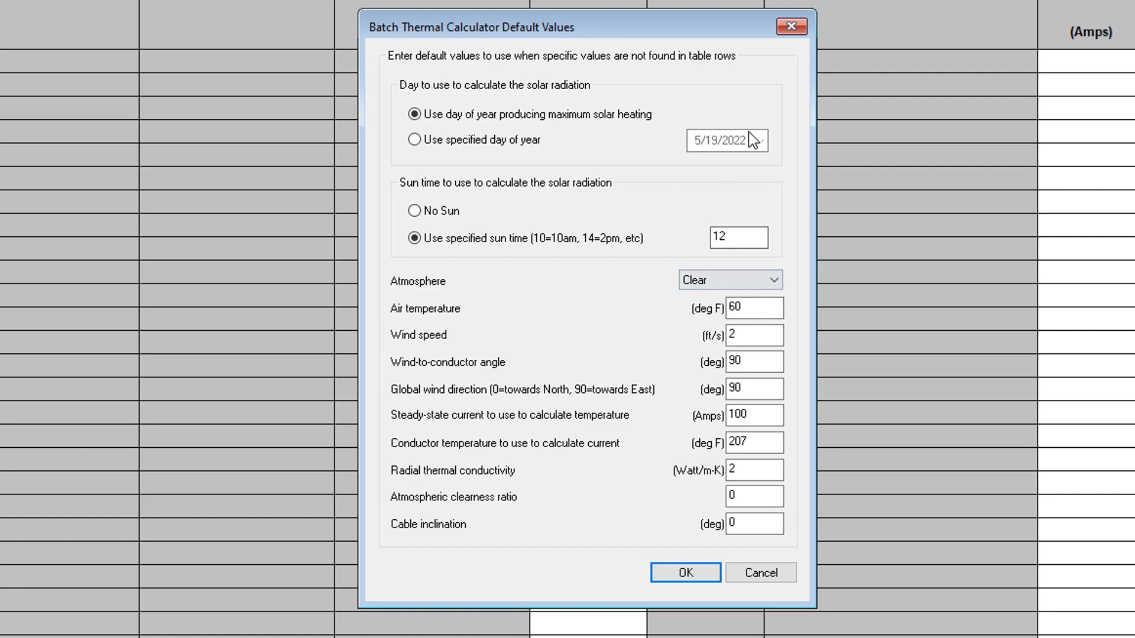
Keep the defaults of 2 ft/s wind, noon sun time and 207°F conductor, and accept them
mouse_move(750, 312)
drag(760, 334, 608, 325)
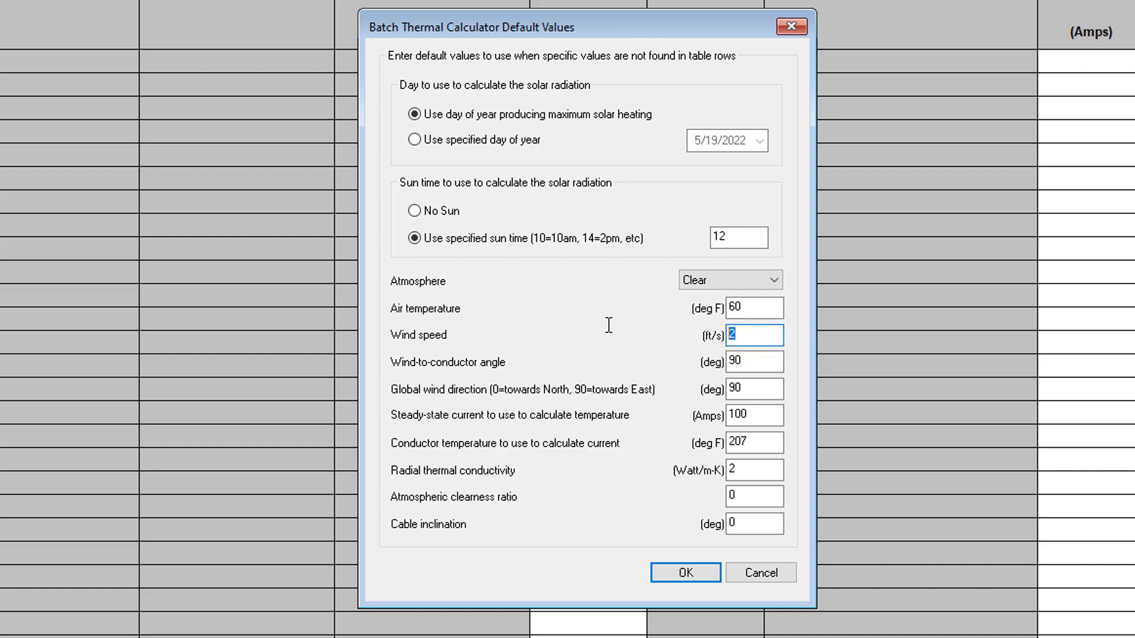
key(Tab)
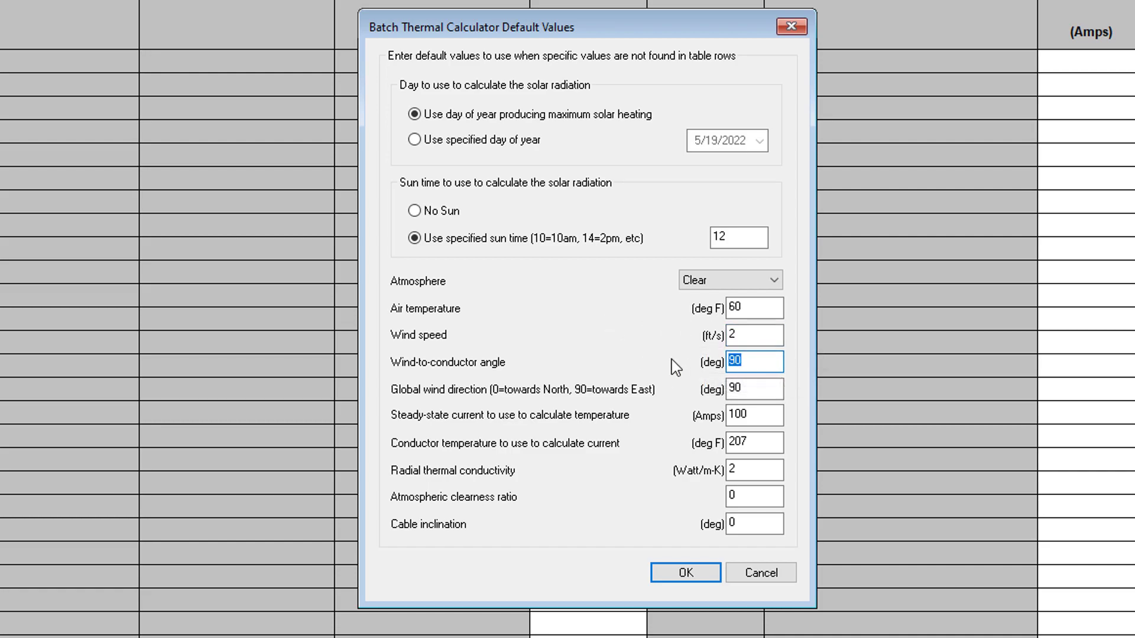
drag(746, 238, 589, 227)
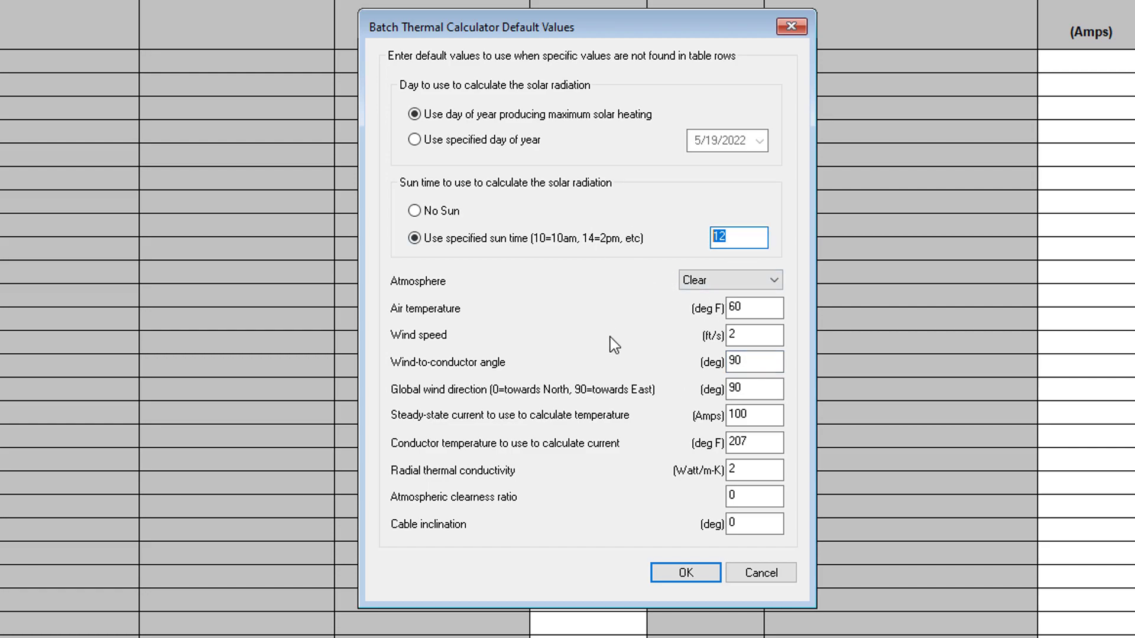
drag(754, 442, 615, 447)
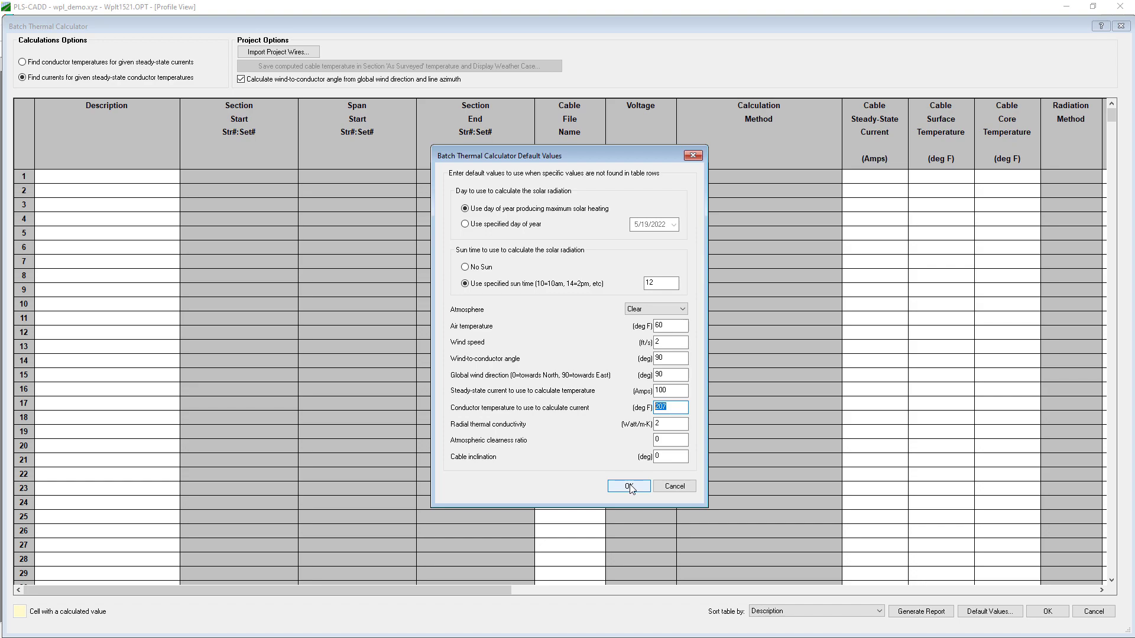
click(629, 487)
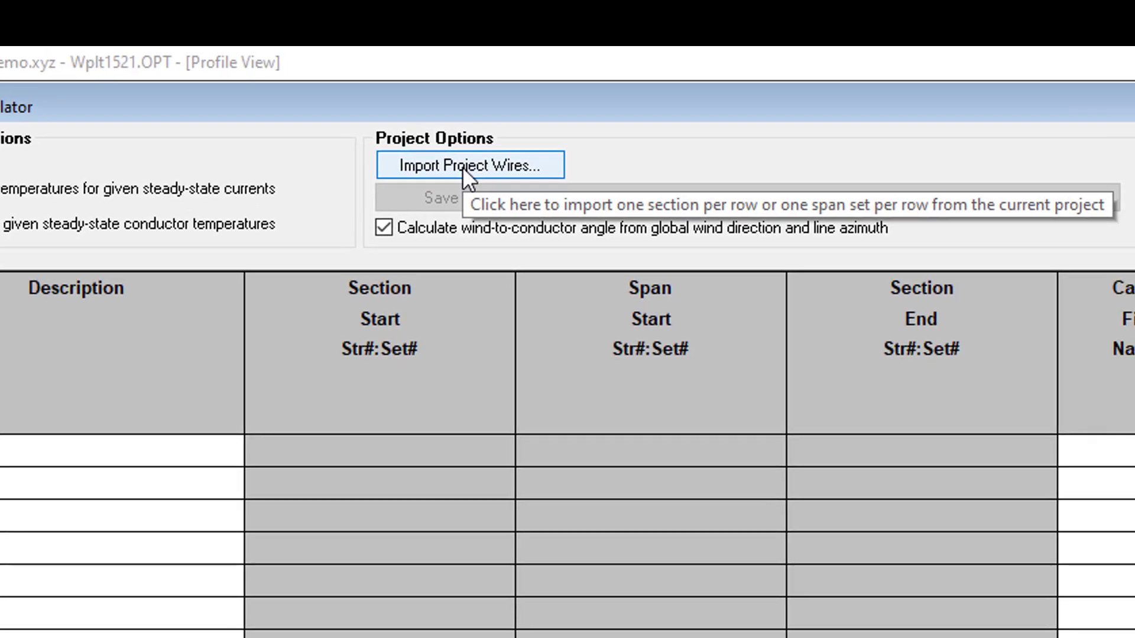
Import the project's 138 kV wires into the table, one section per row
click(499, 195)
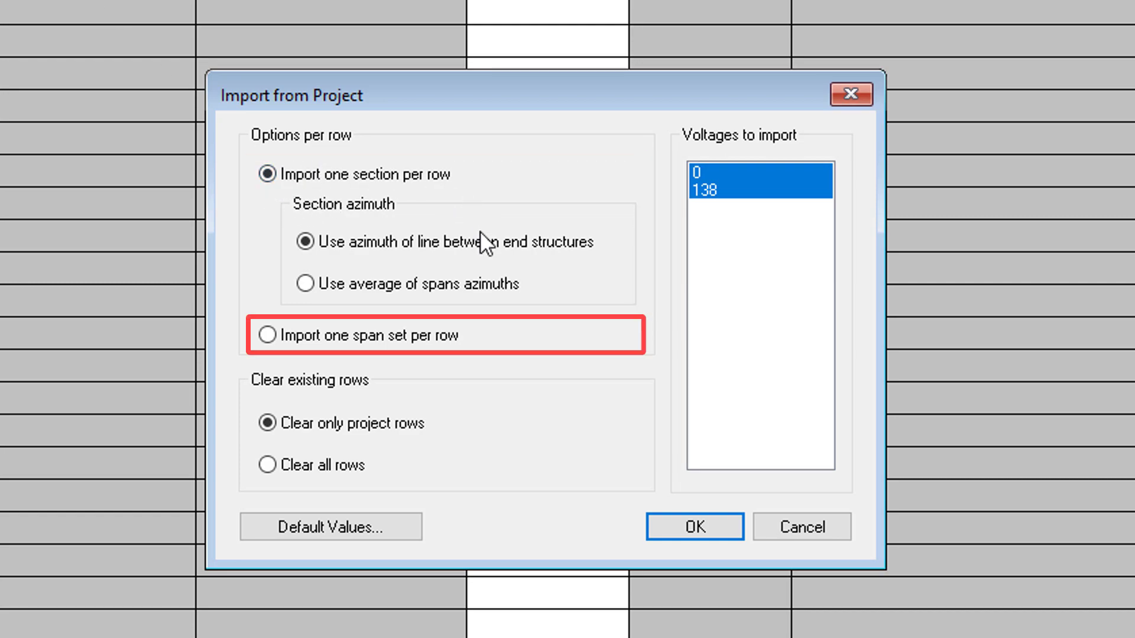
click(268, 338)
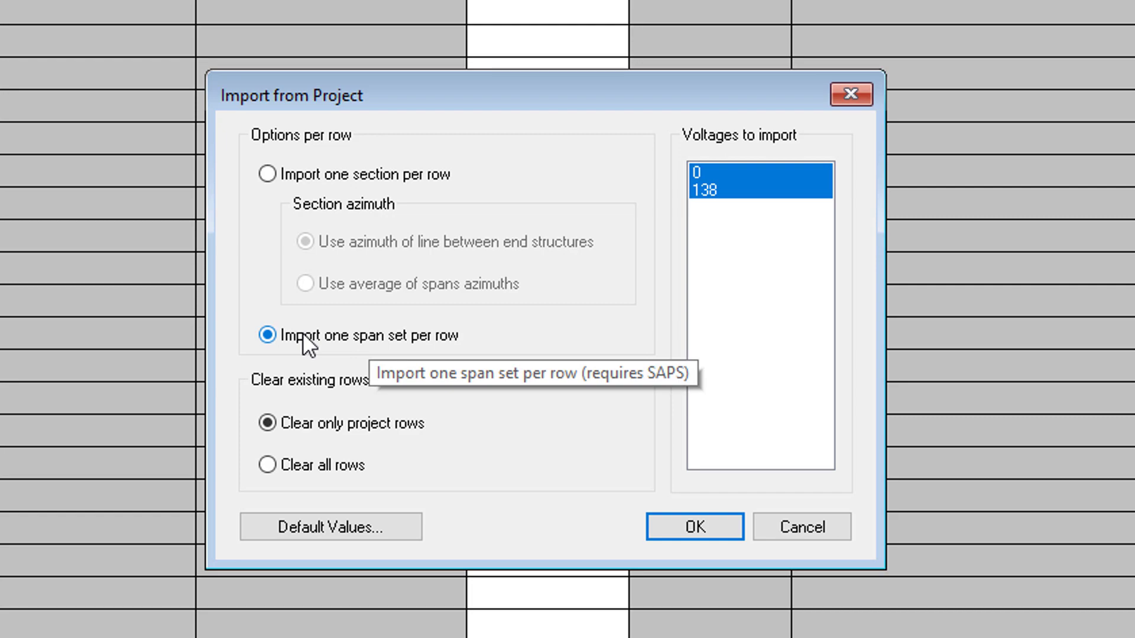
click(333, 180)
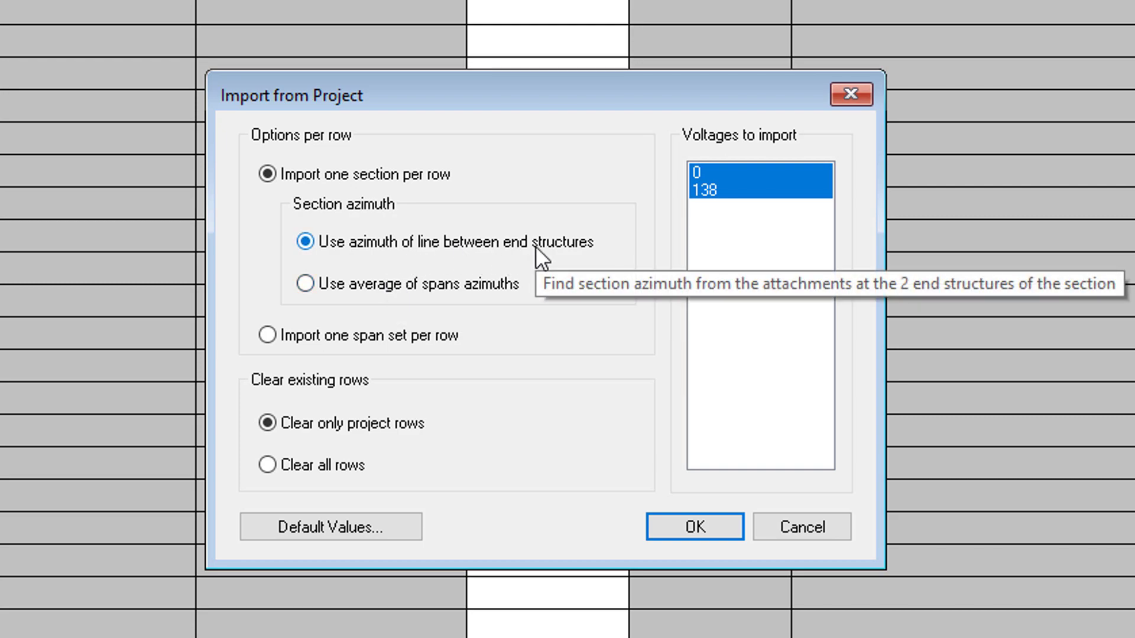
click(726, 196)
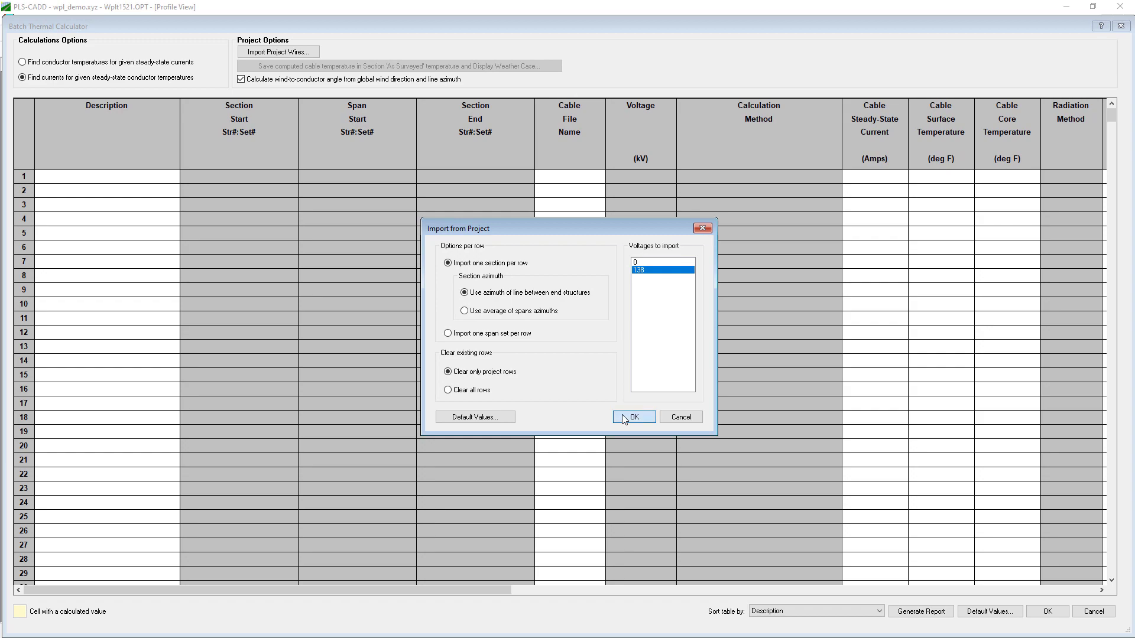
click(621, 417)
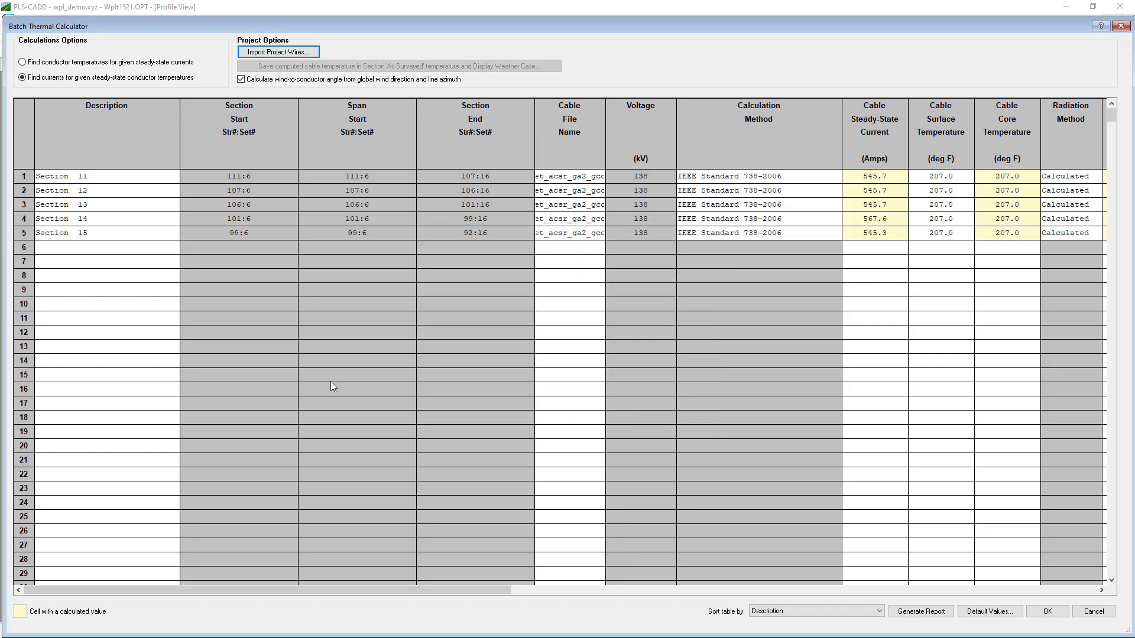
Paste Spring, Summer and Fall day and night copies of sections 11–15 into the table
drag(43, 182, 30, 237)
right_click(30, 236)
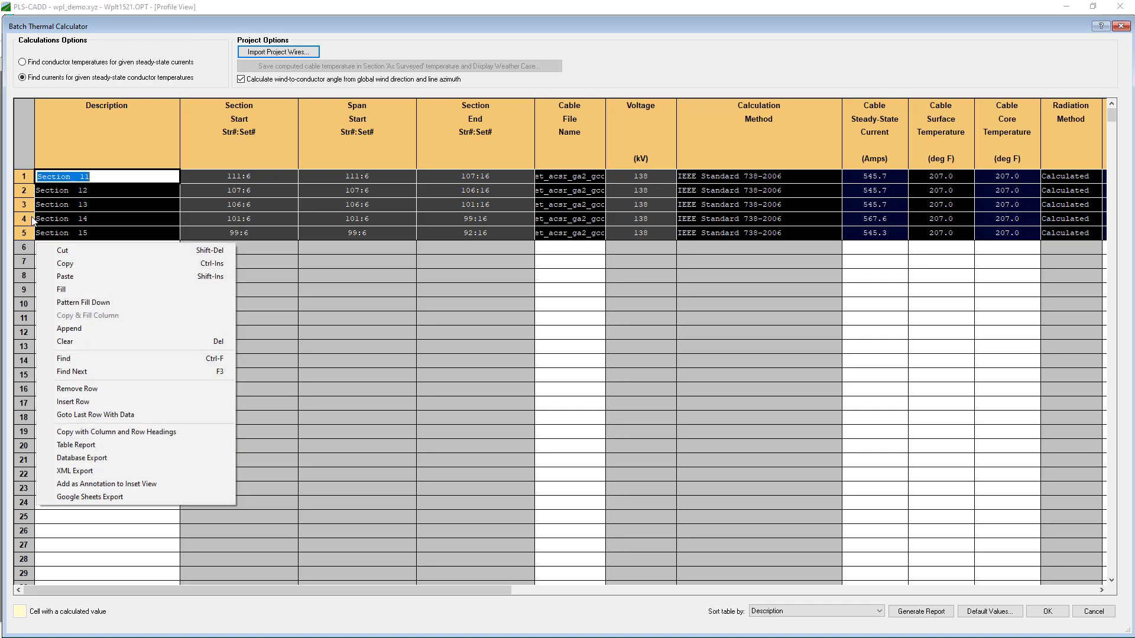
right_click(24, 118)
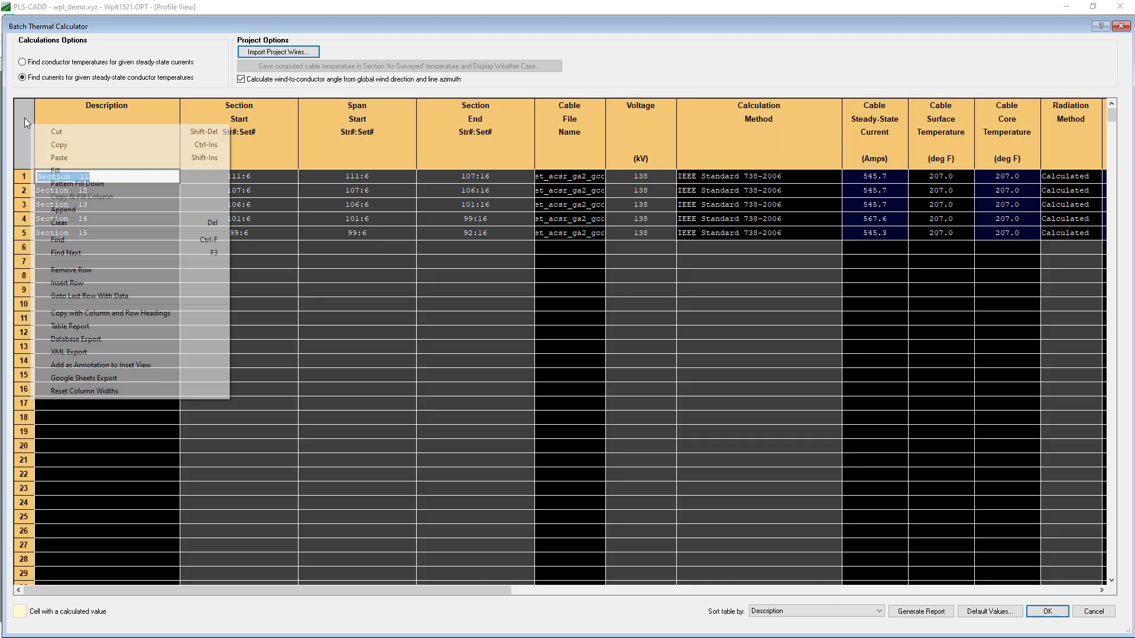
click(75, 158)
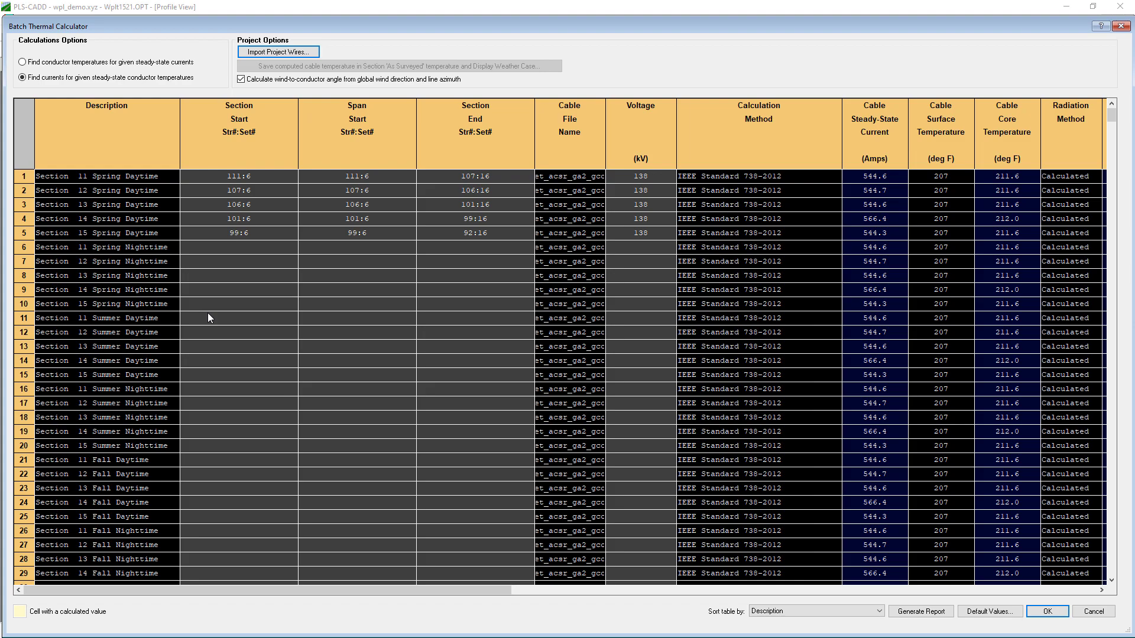
click(208, 318)
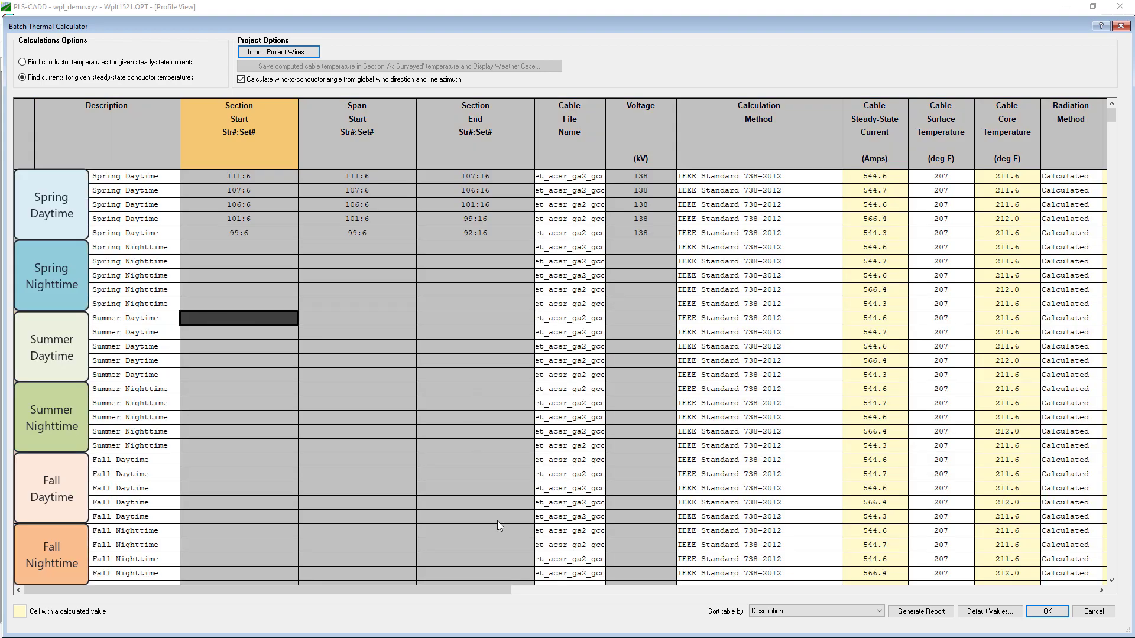
drag(485, 587, 658, 593)
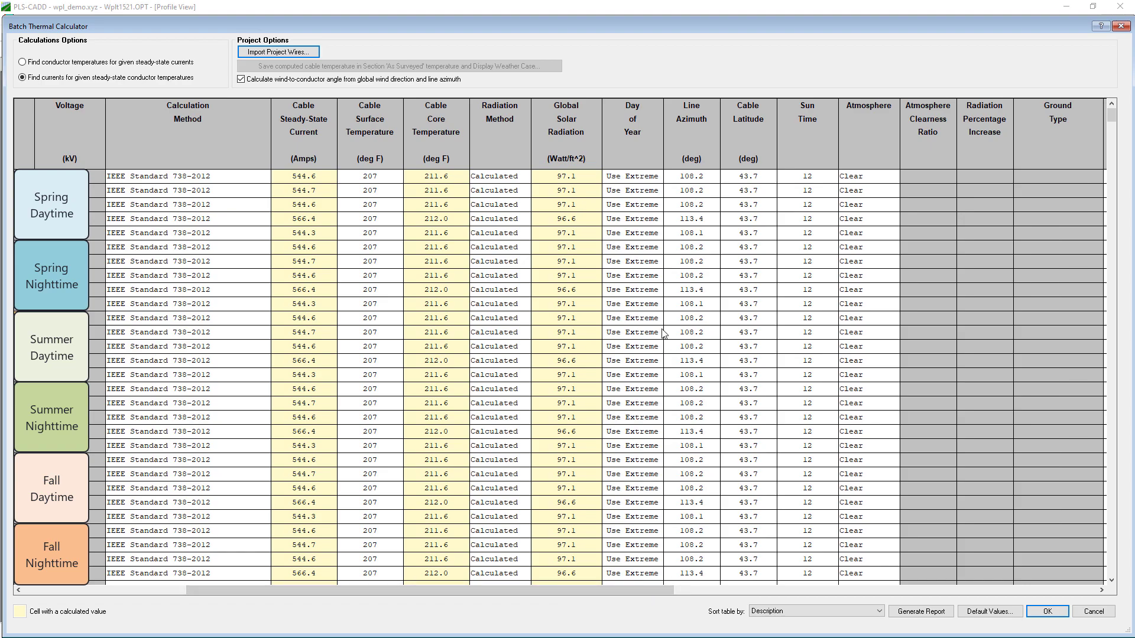
Set the first row's Day of Year to the specified day May 06
click(638, 182)
click(637, 180)
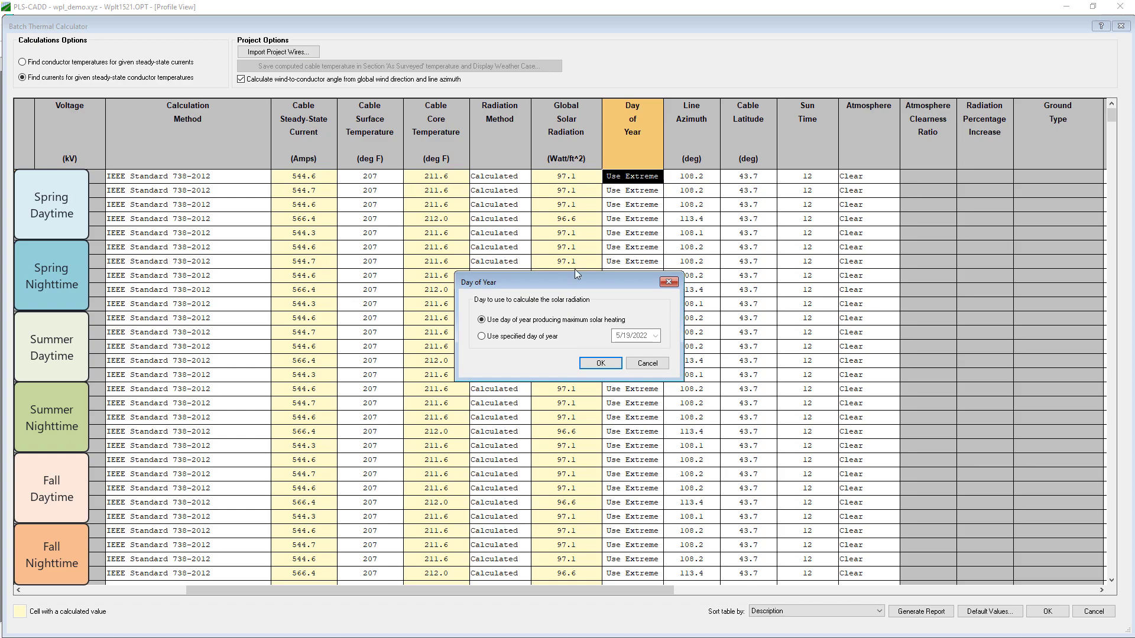
click(522, 338)
click(656, 336)
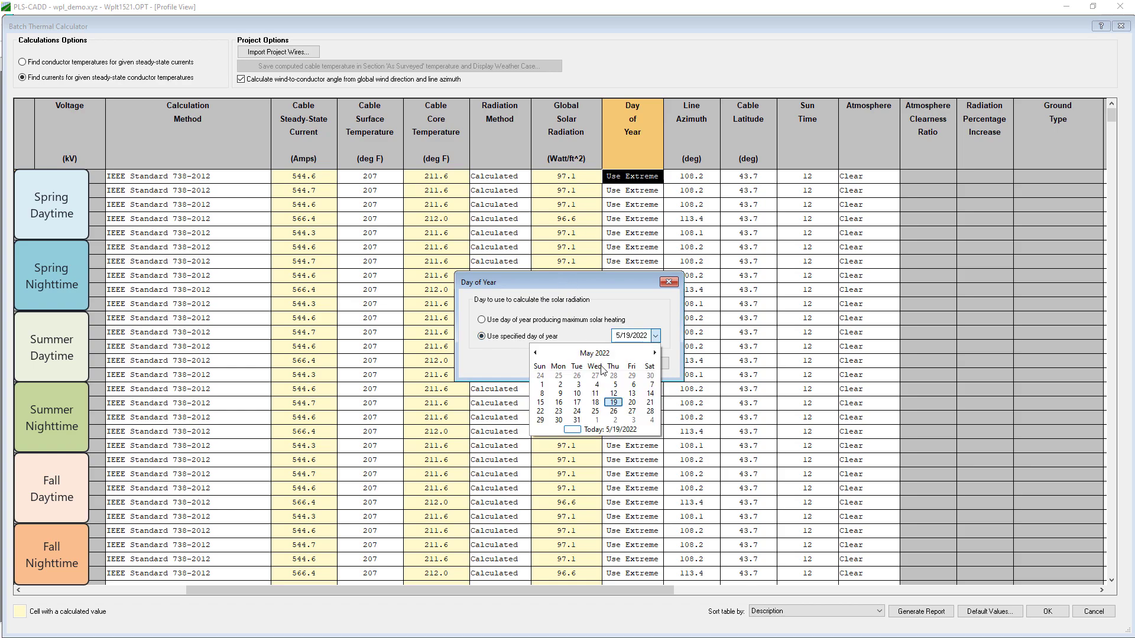
click(644, 382)
click(600, 363)
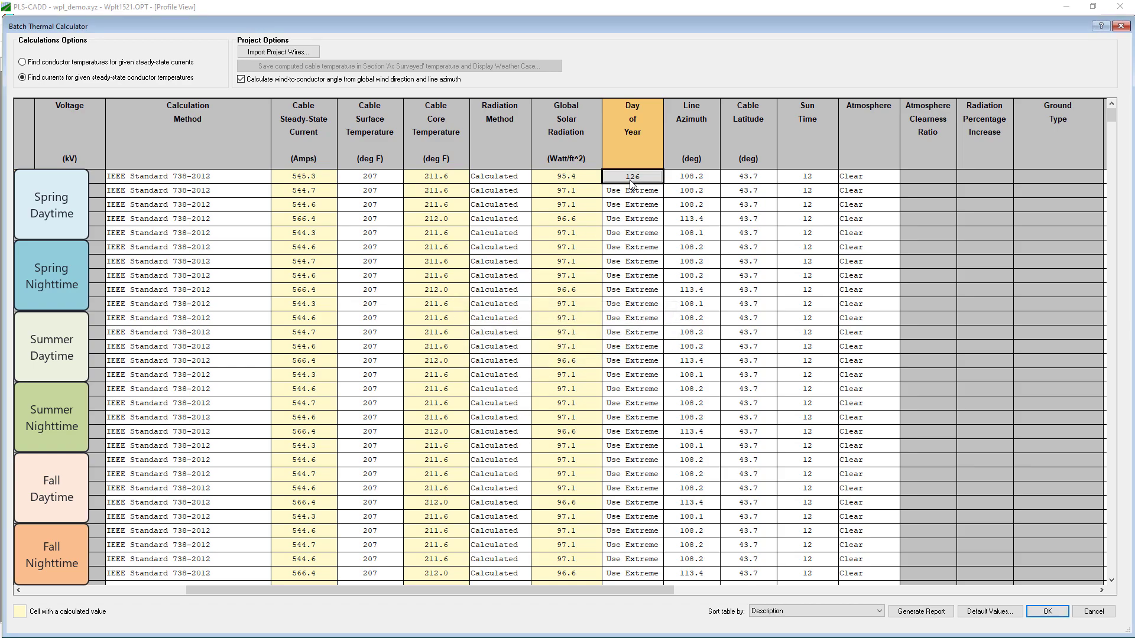
Fill May 06 down into the Day of Year cells of Spring rows 2–10
drag(632, 191, 632, 302)
right_click(632, 304)
click(674, 357)
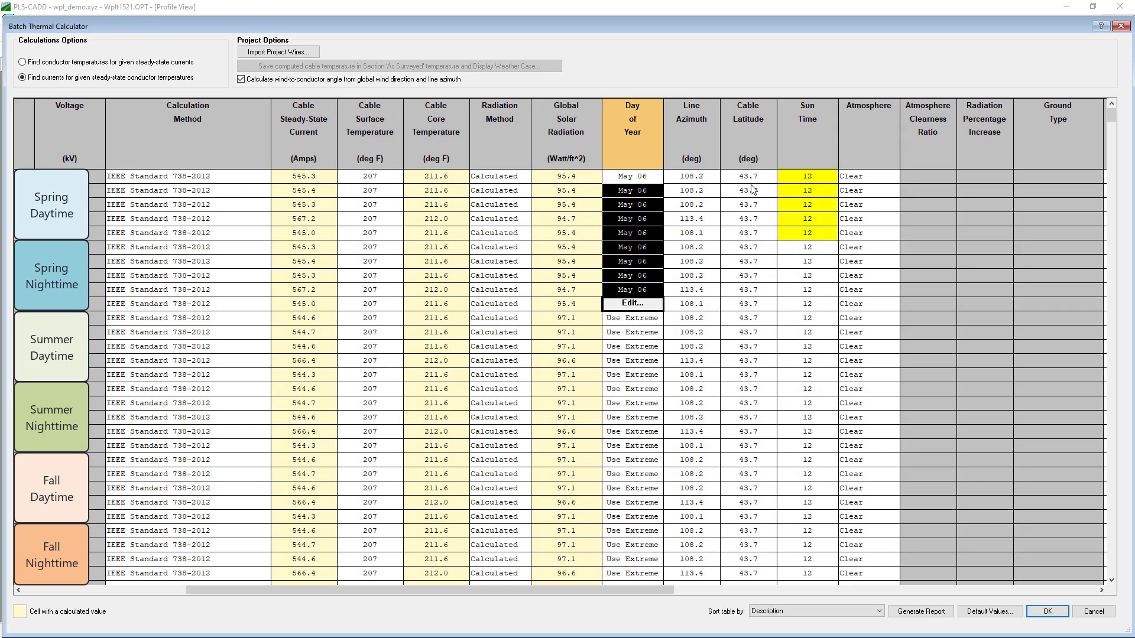
drag(530, 590, 627, 590)
click(832, 177)
Set Spring daytime air temperature to 72 in row 1 and fill rows 2–5
click(834, 178)
text(72)
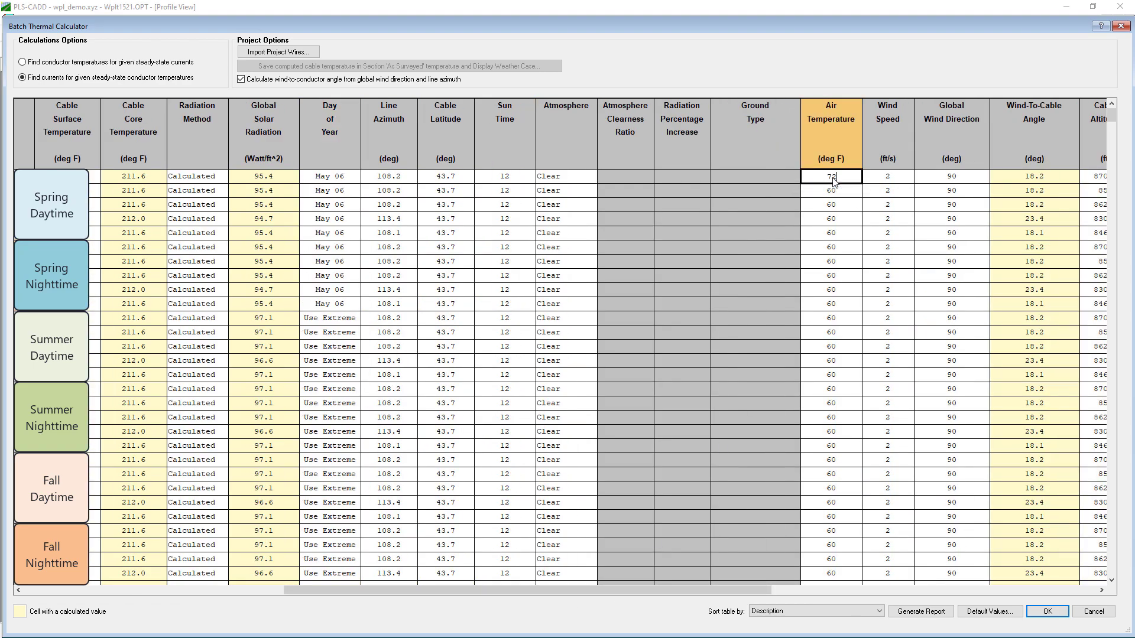
key(Tab)
right_click(834, 179)
click(865, 195)
drag(832, 190, 843, 232)
right_click(845, 232)
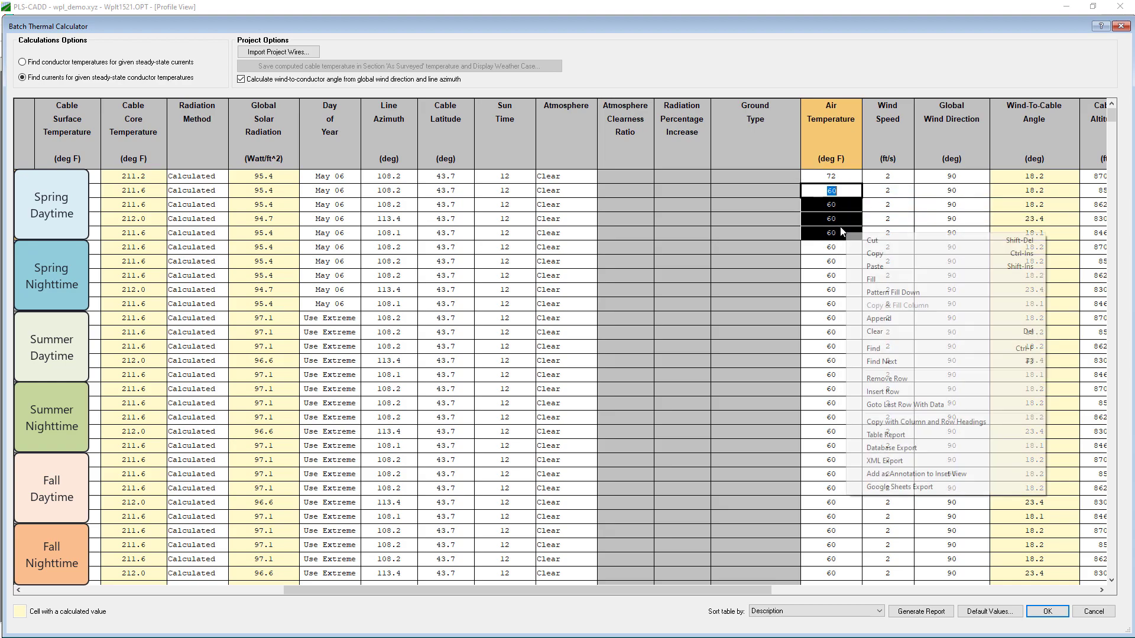
click(869, 277)
Set Spring nighttime air temperature to 62 in row 6 and fill rows 7–10
click(846, 248)
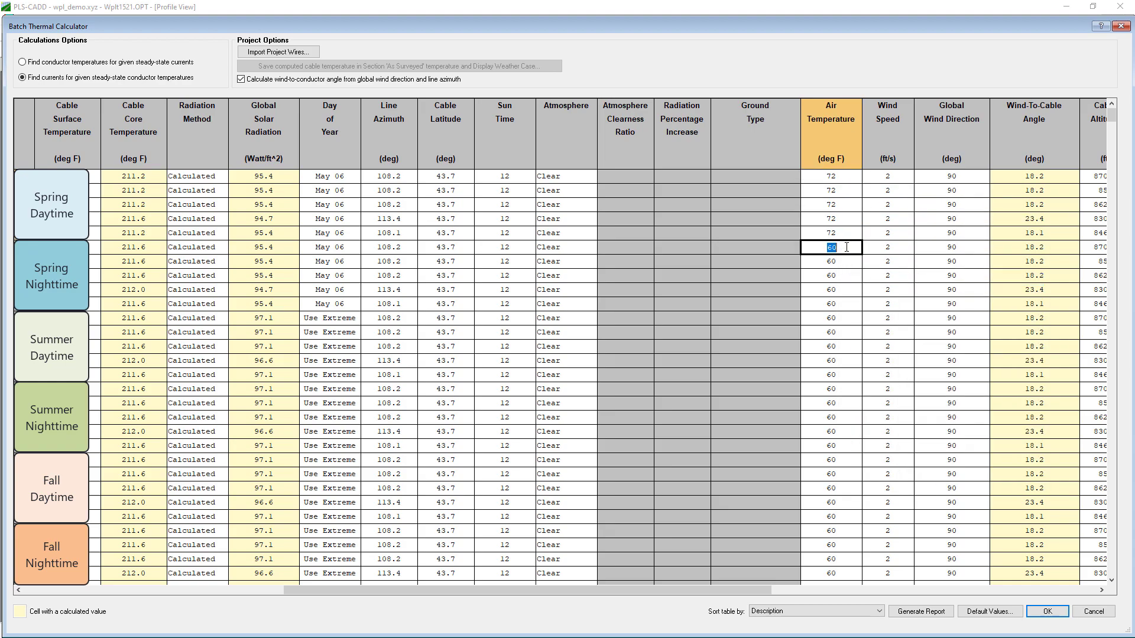
text(62)
key(Tab)
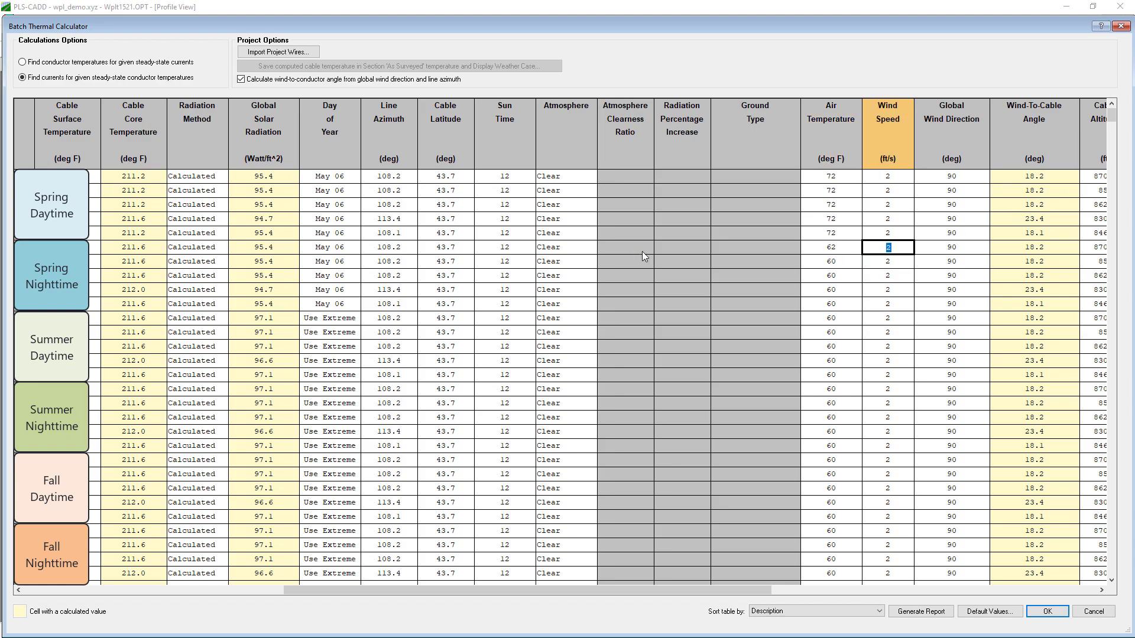
right_click(834, 249)
click(868, 272)
drag(833, 261, 839, 305)
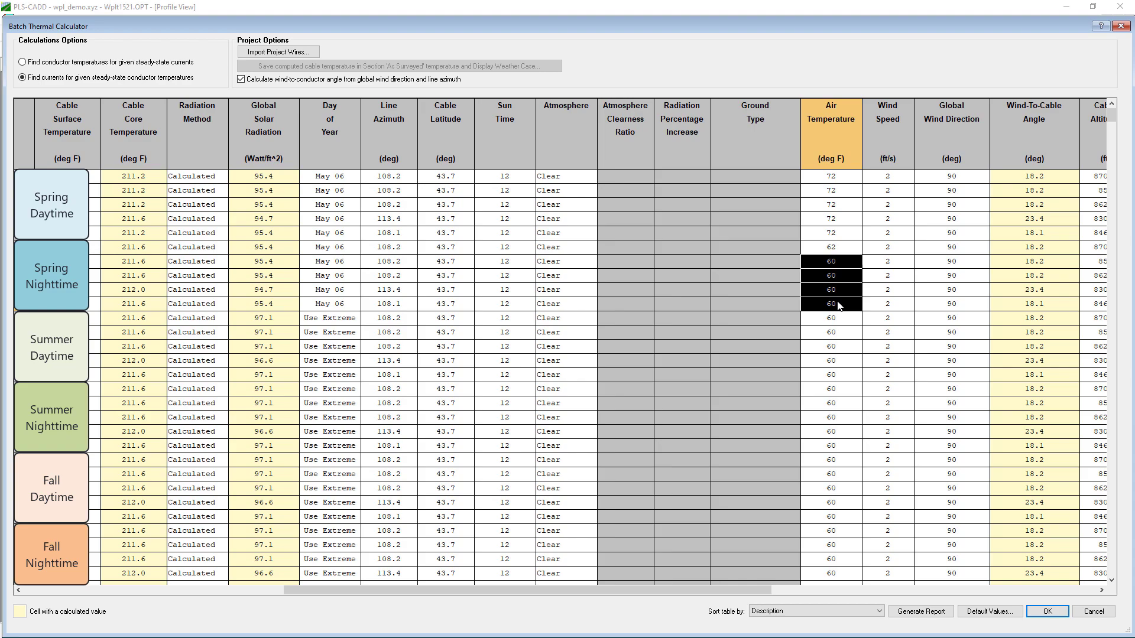
right_click(839, 305)
click(827, 355)
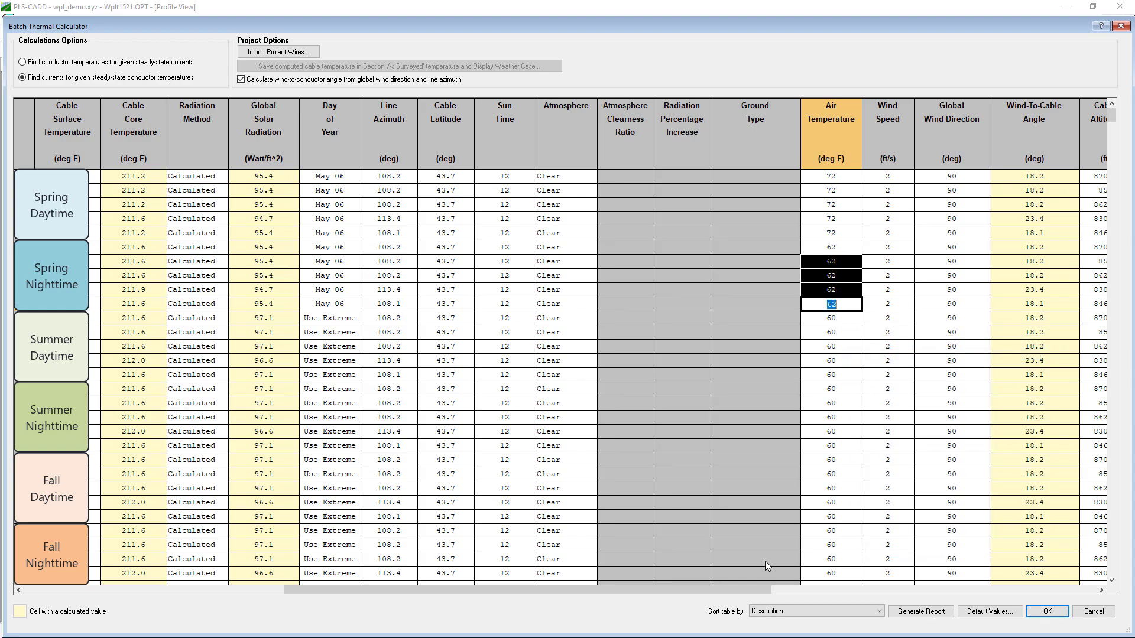
Change row 6's Sun Time to No Sun
click(516, 252)
click(516, 251)
click(490, 322)
click(612, 362)
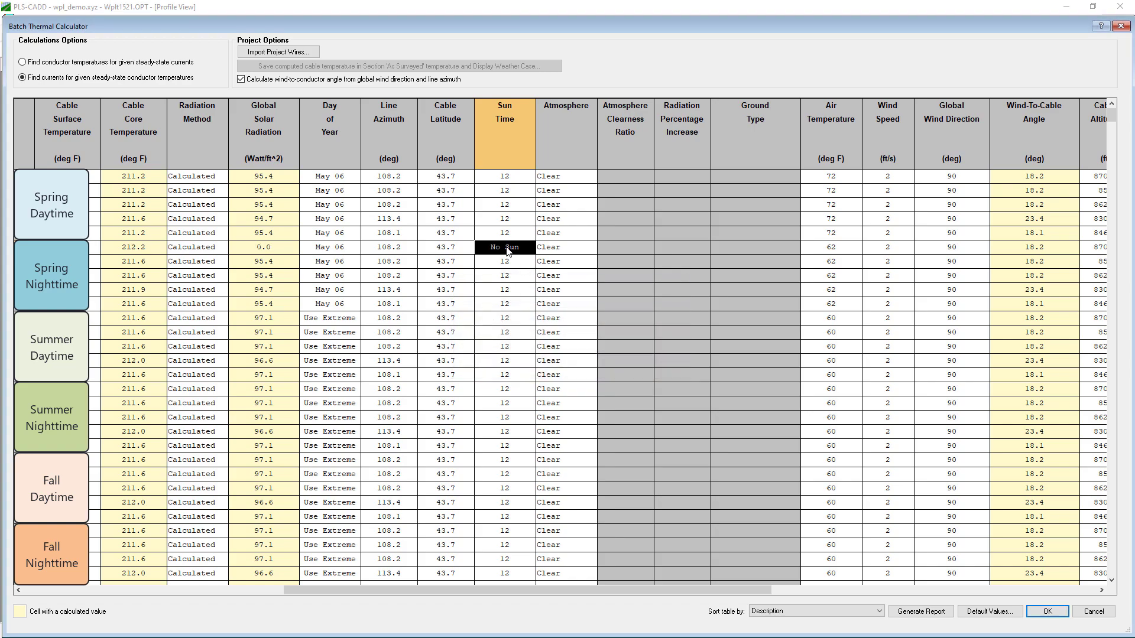
right_click(507, 251)
click(615, 271)
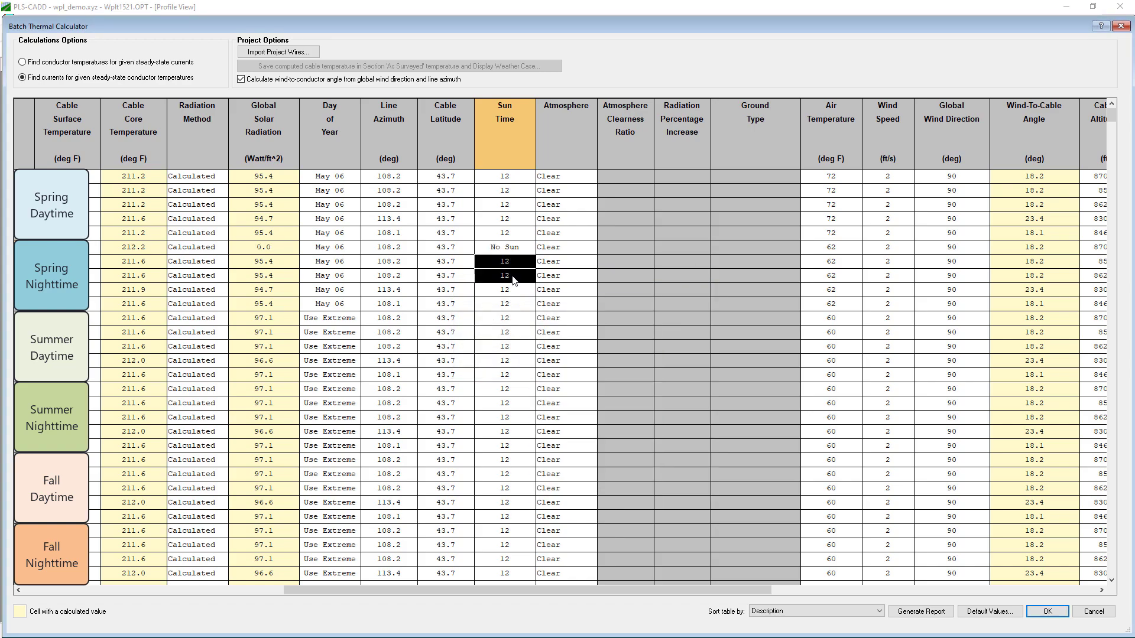